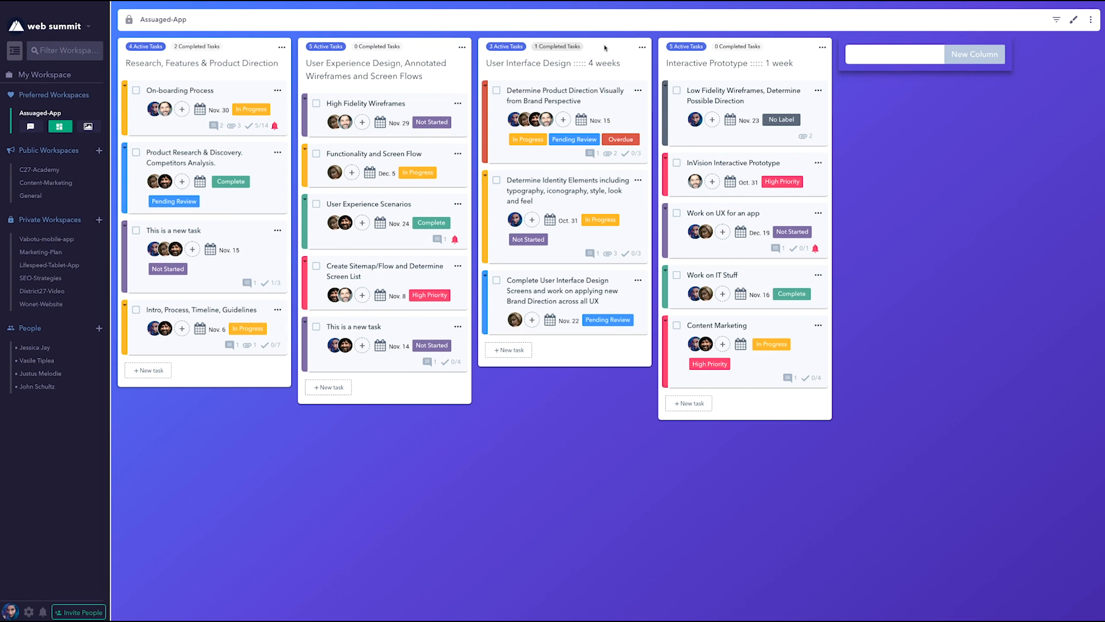
Add a new column named "Monday" to the Assuaged-App board.
{"action": "left_click_drag", "start_coordinate": [257, 48], "coordinate": [257, 53]}
{"action": "left_click", "coordinate": [869, 55]}
{"action": "type", "text": "Monday"}
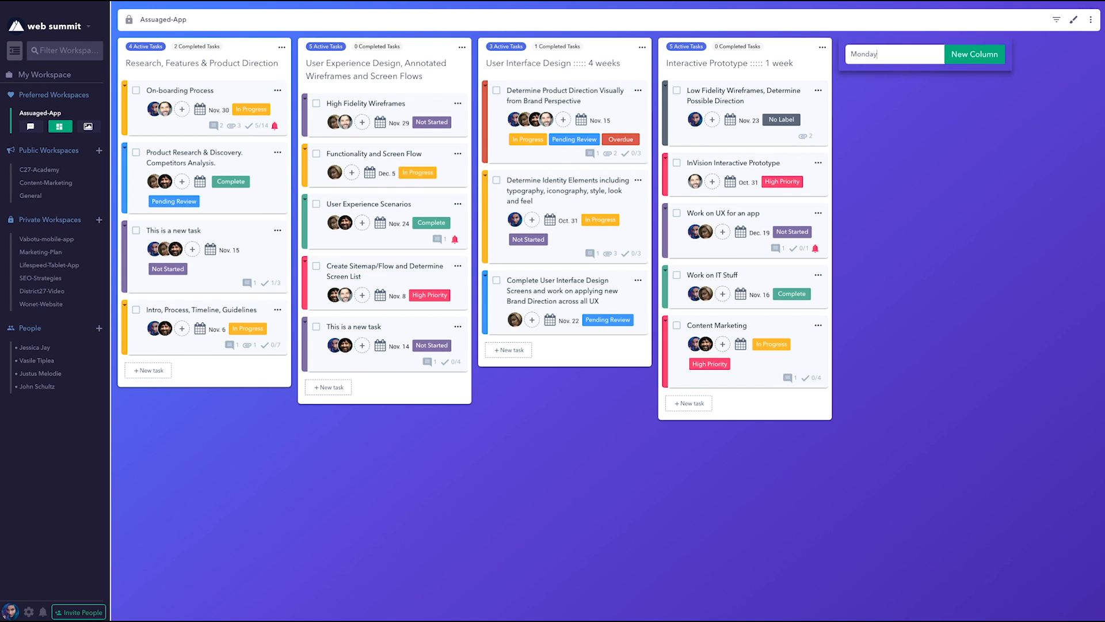
{"action": "key", "text": "Return"}
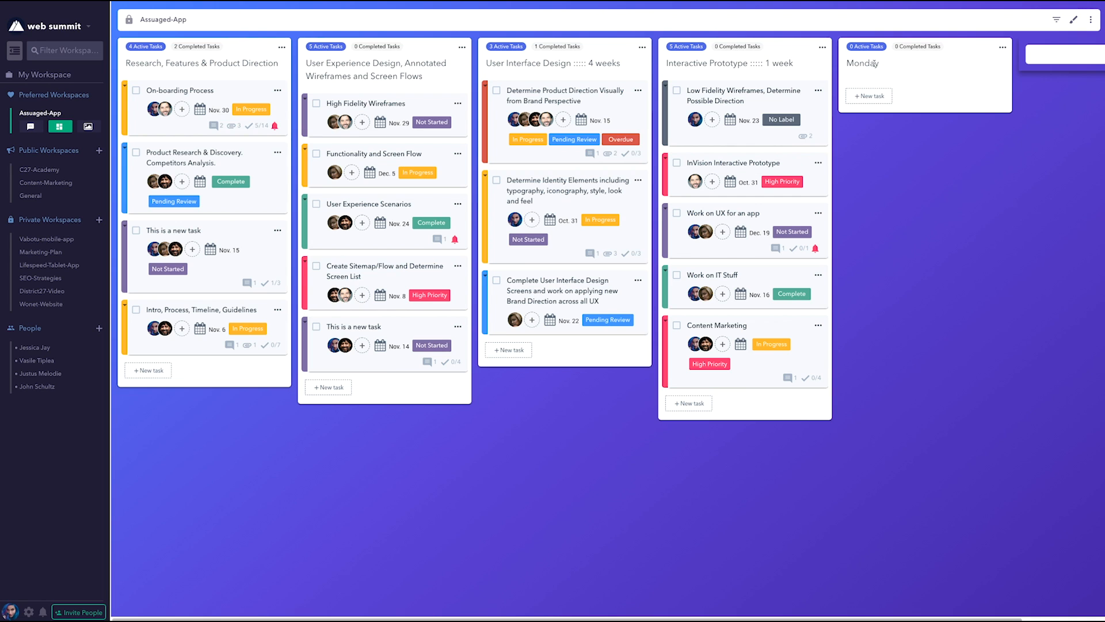
Add a task named "UI Design for App" to the Monday column.
{"action": "left_click", "coordinate": [866, 96]}
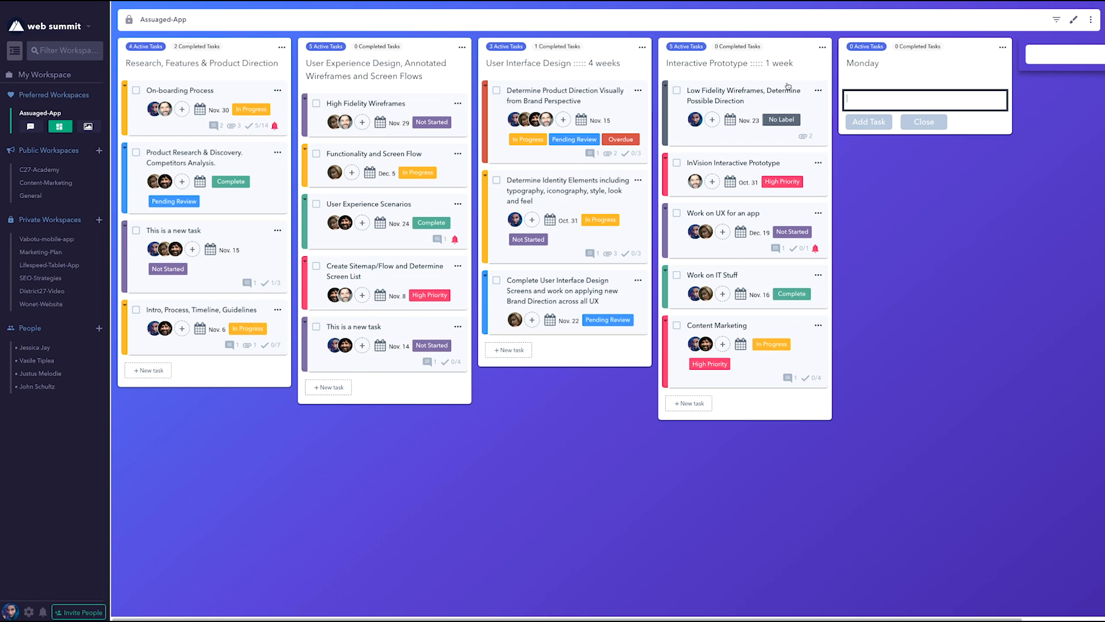
{"action": "type", "text": "UI Design for App"}
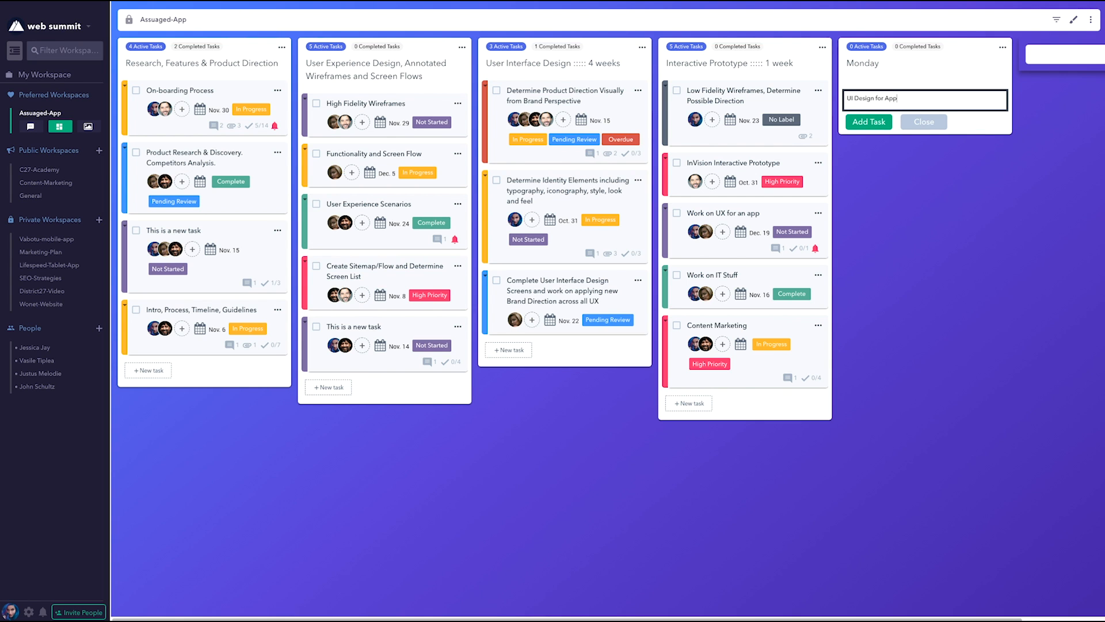
{"action": "left_click", "coordinate": [878, 123]}
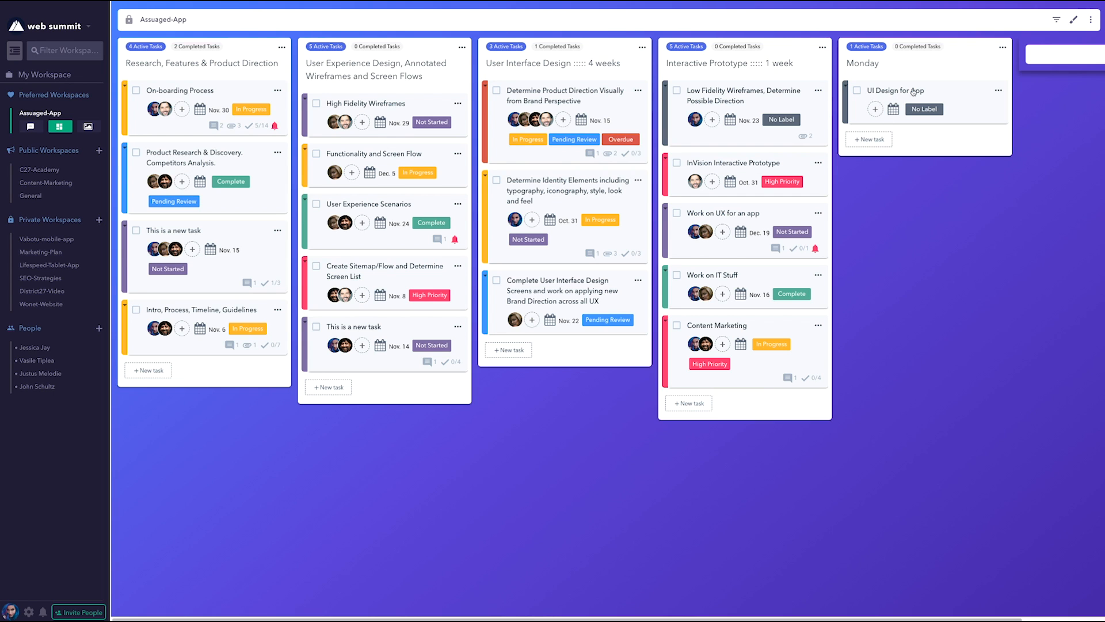
Assign the first three members of the member list to the UI Design for App task.
{"action": "left_click", "coordinate": [875, 109]}
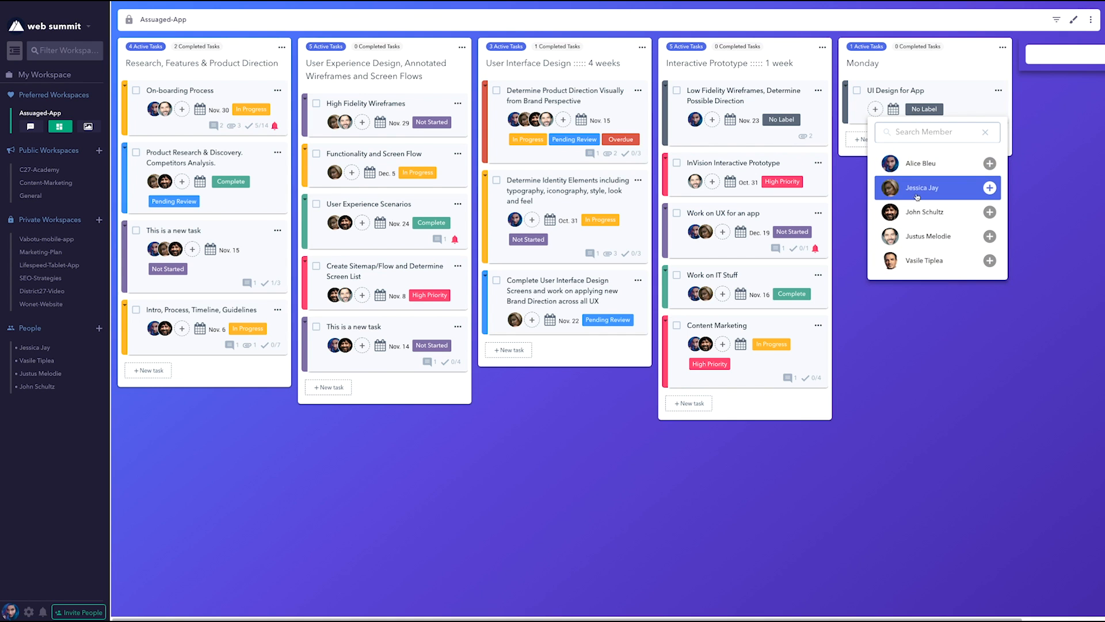
{"action": "left_click", "coordinate": [915, 173]}
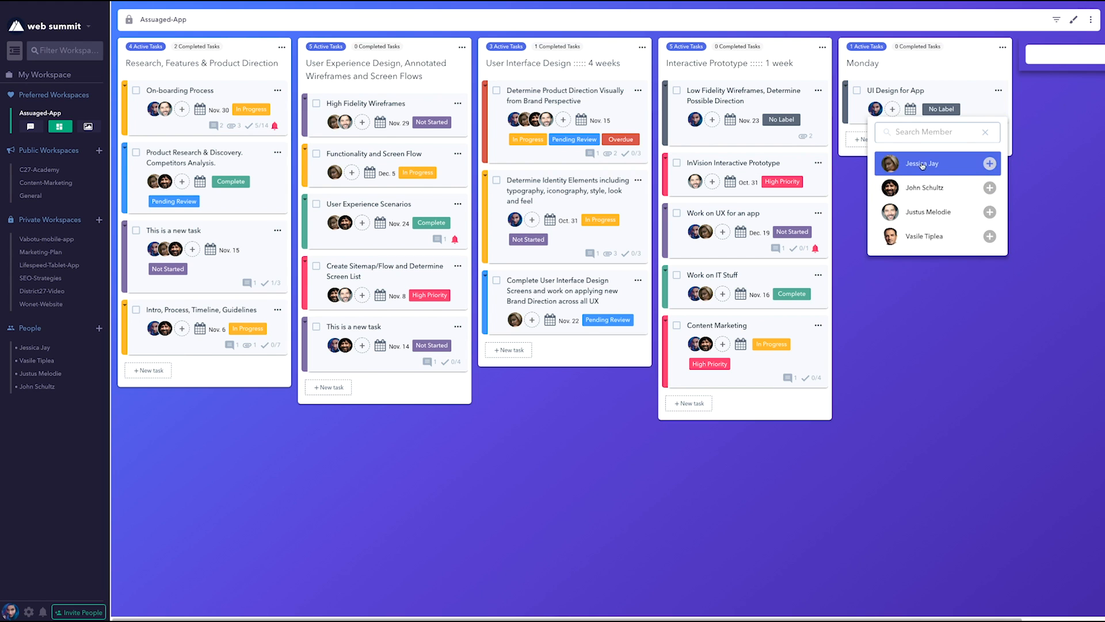
{"action": "left_click", "coordinate": [941, 73]}
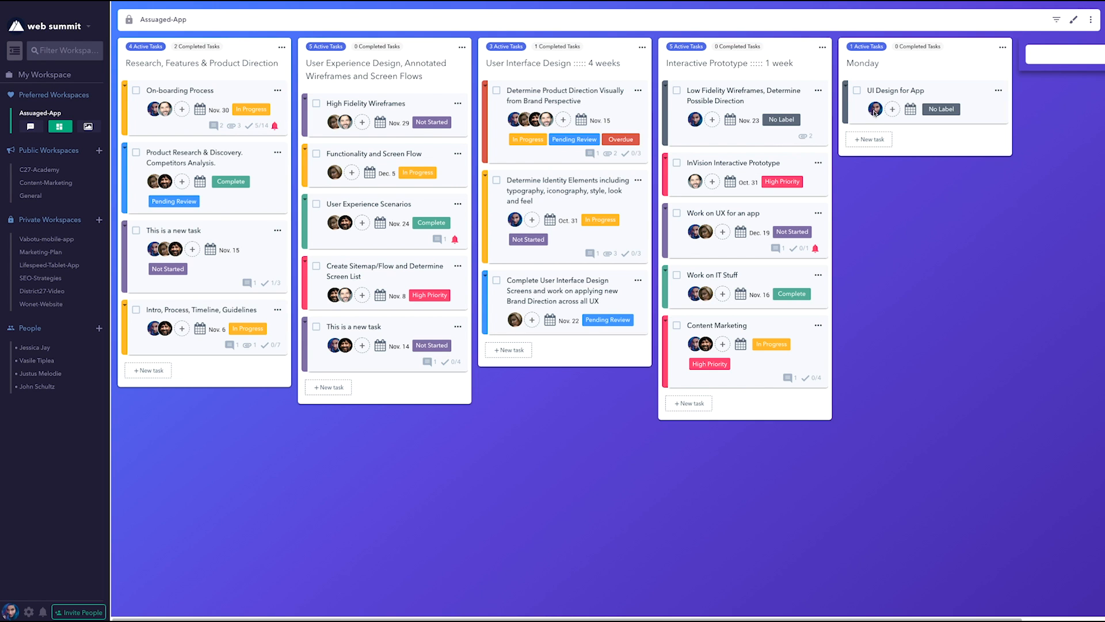
{"action": "left_click", "coordinate": [895, 110]}
{"action": "left_click", "coordinate": [928, 165]}
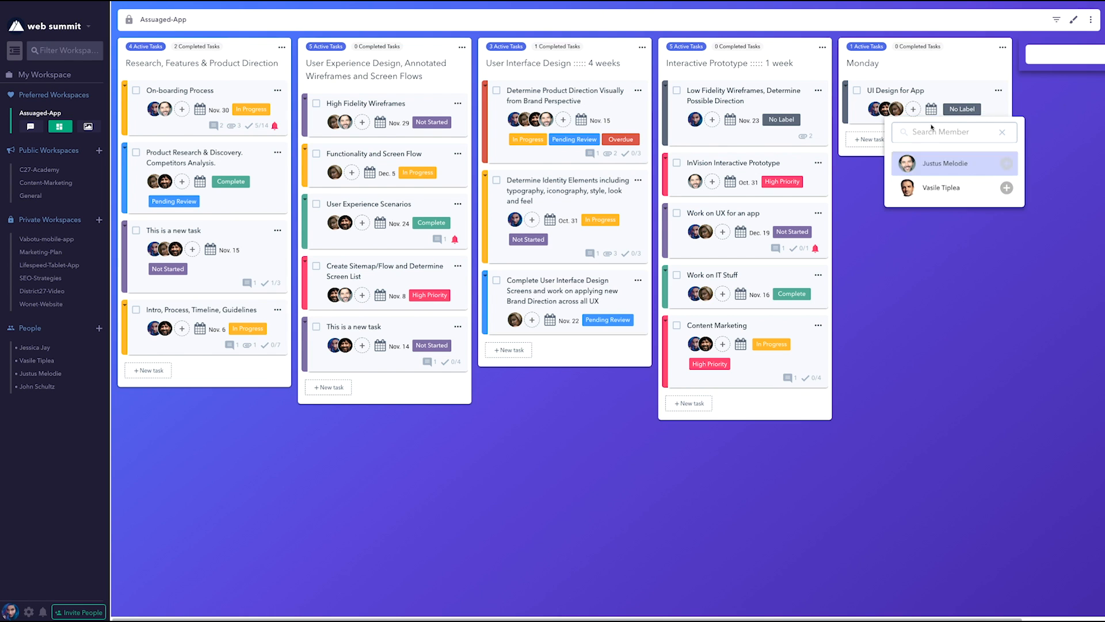
{"action": "left_click", "coordinate": [942, 78]}
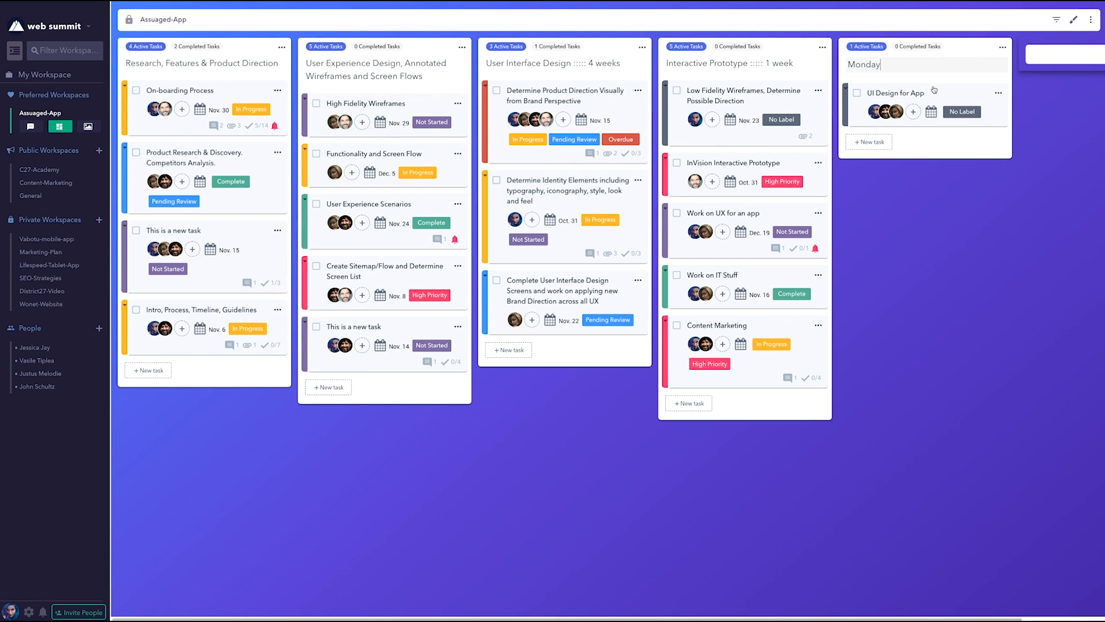
{"action": "left_click", "coordinate": [938, 150]}
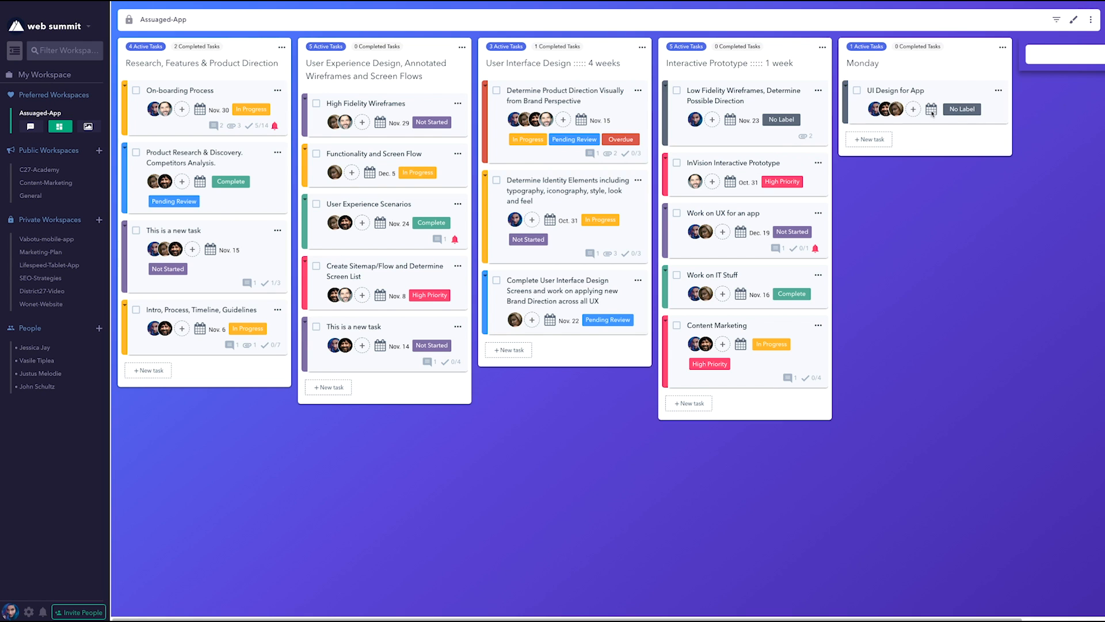
Set the due date of the UI Design for App task to December 27, 2018.
{"action": "left_click", "coordinate": [931, 111]}
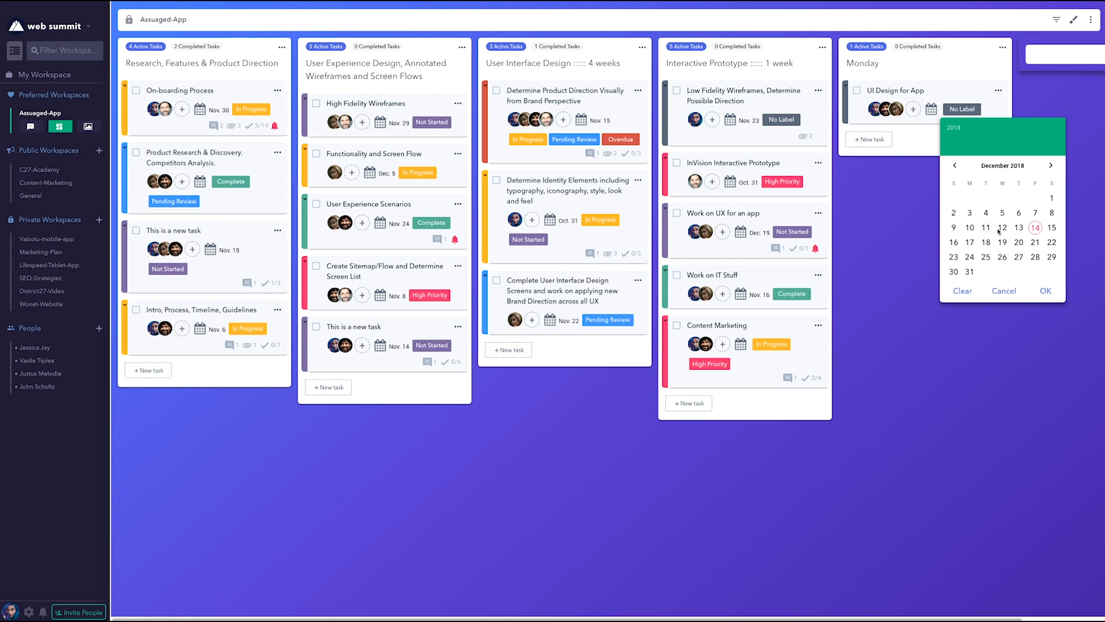
{"action": "left_click", "coordinate": [1019, 257]}
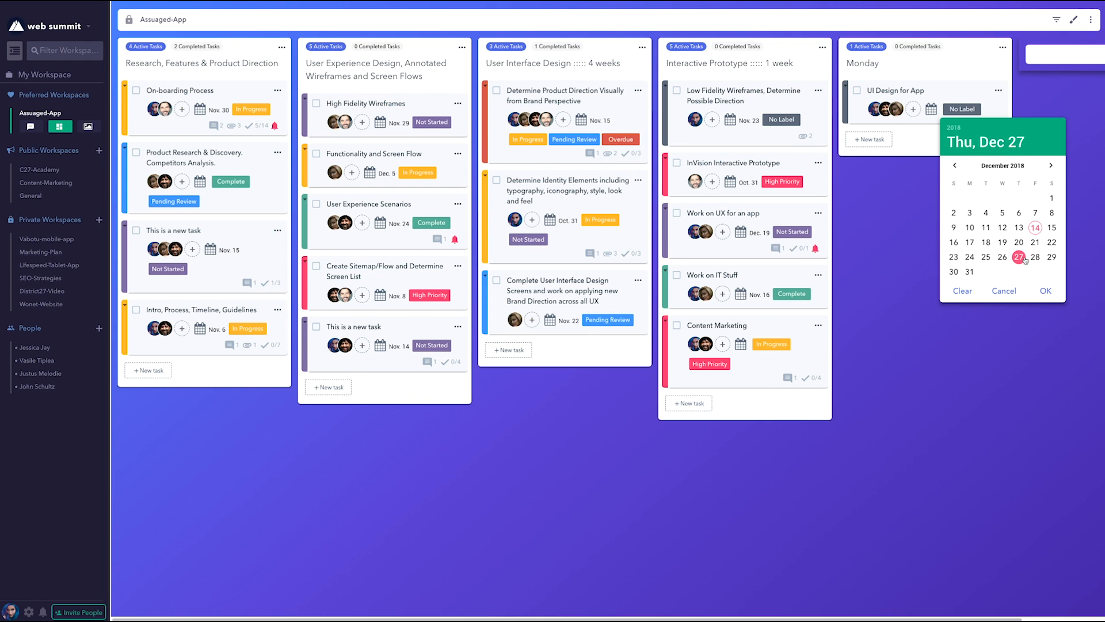
{"action": "left_click", "coordinate": [1045, 290]}
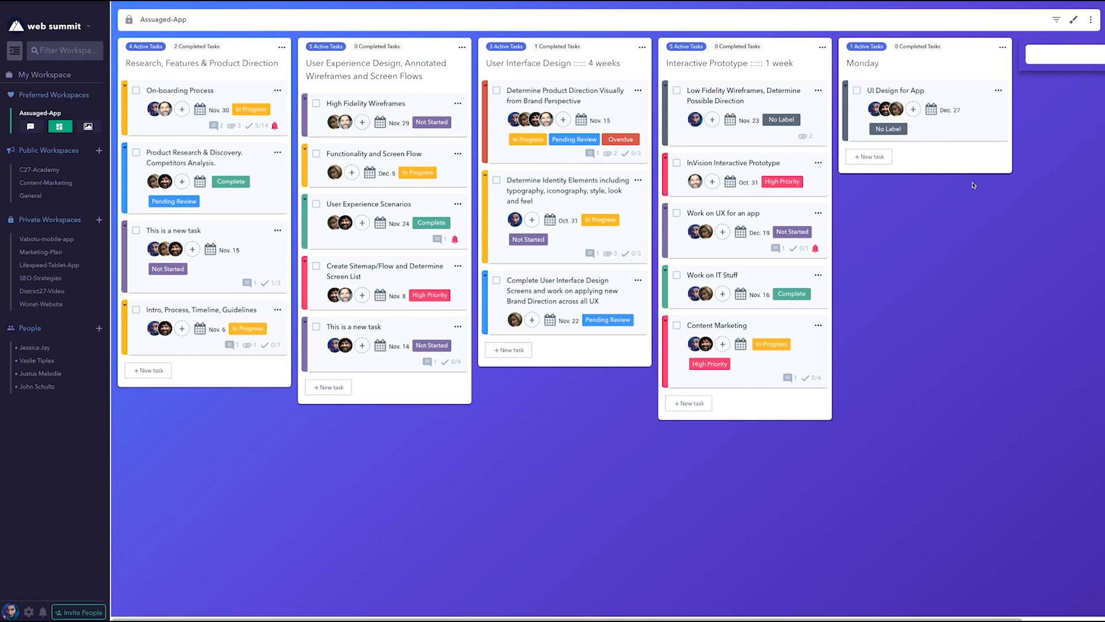
Mark the UI Design for App task as completed and restore it to active from Monday's completed tasks.
{"action": "left_click", "coordinate": [998, 92]}
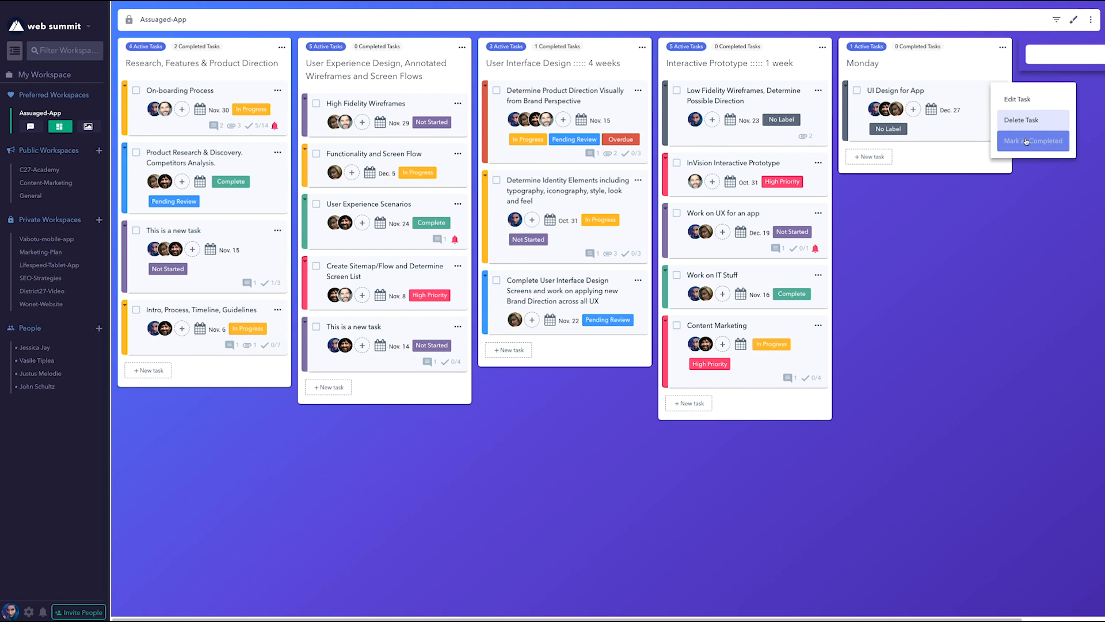
{"action": "left_click", "coordinate": [964, 60]}
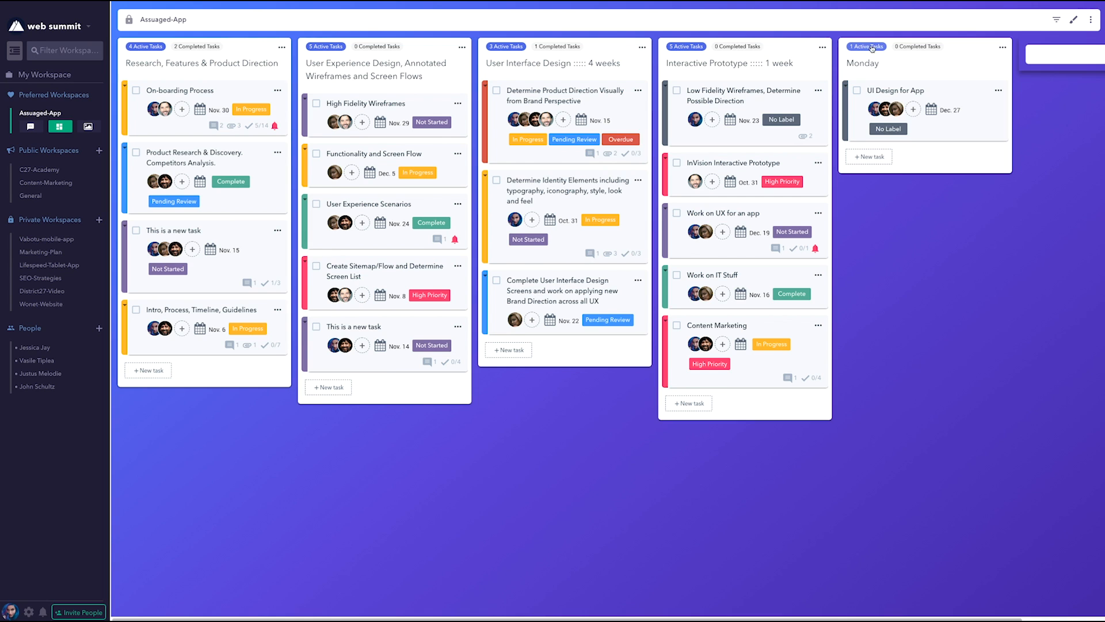
{"action": "left_click", "coordinate": [856, 92]}
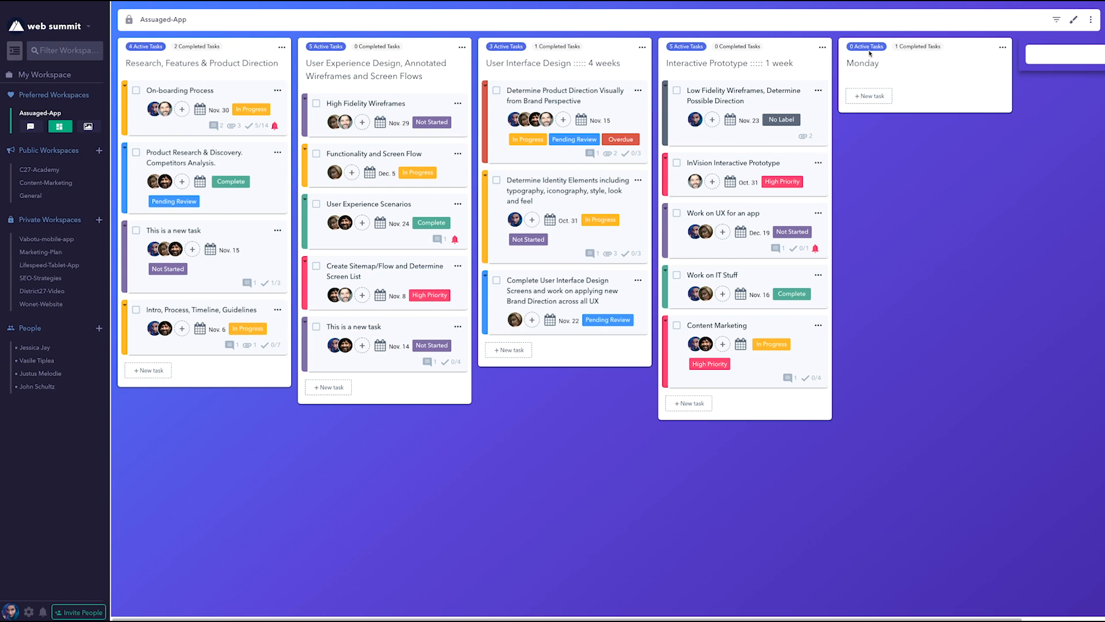
{"action": "left_click", "coordinate": [917, 48]}
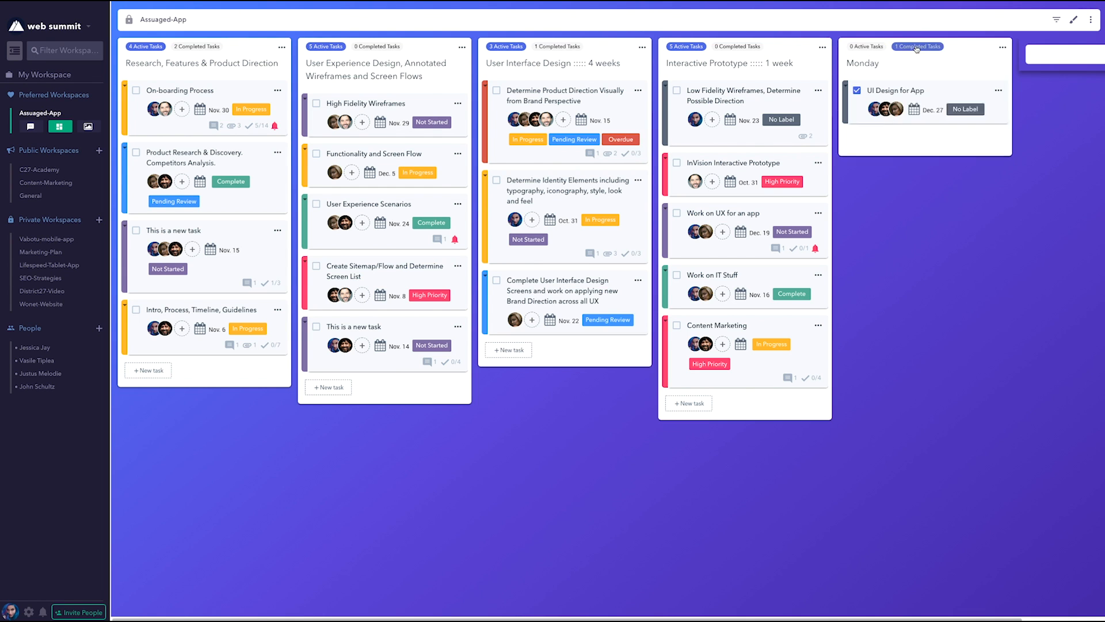
{"action": "left_click", "coordinate": [858, 91]}
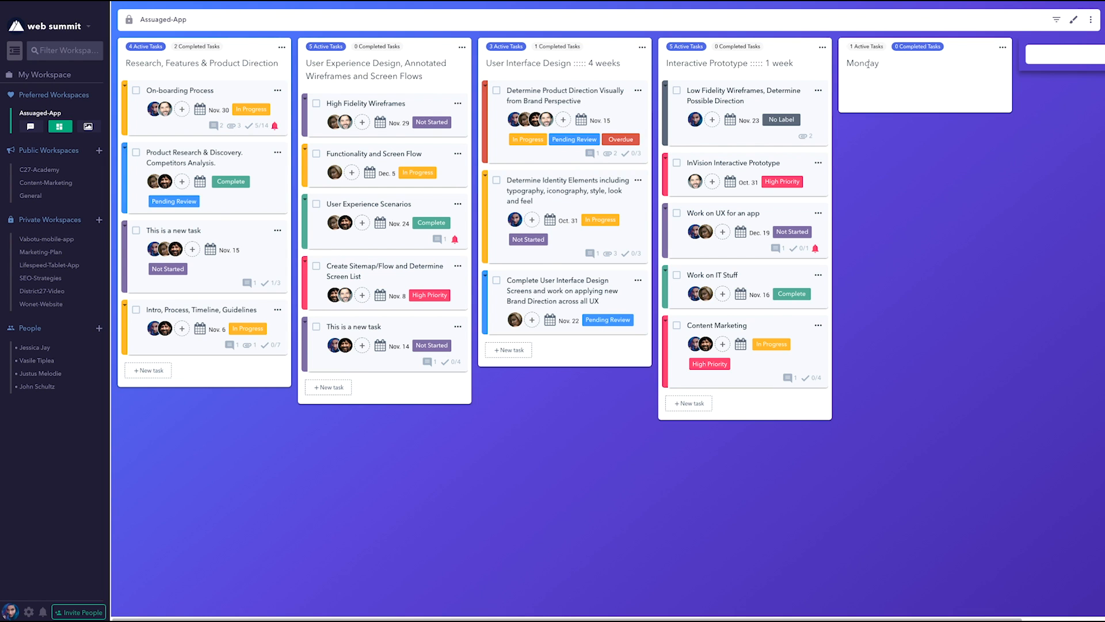
{"action": "left_click", "coordinate": [866, 46]}
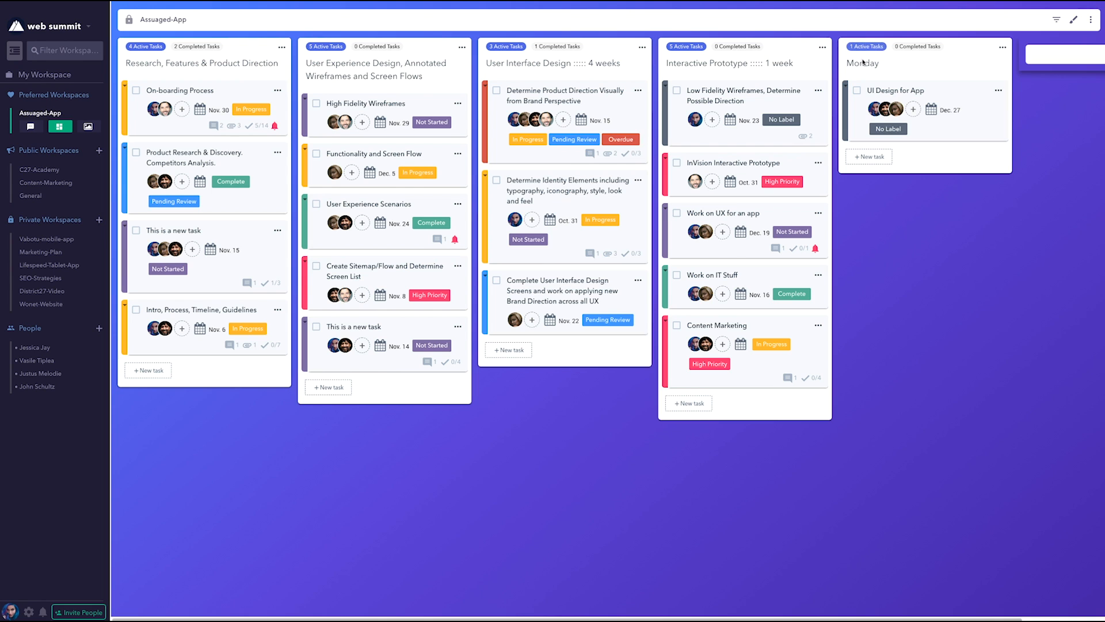
Open the UI Design for App task's details and apply the In Progress and High Priority labels.
{"action": "left_click", "coordinate": [892, 92]}
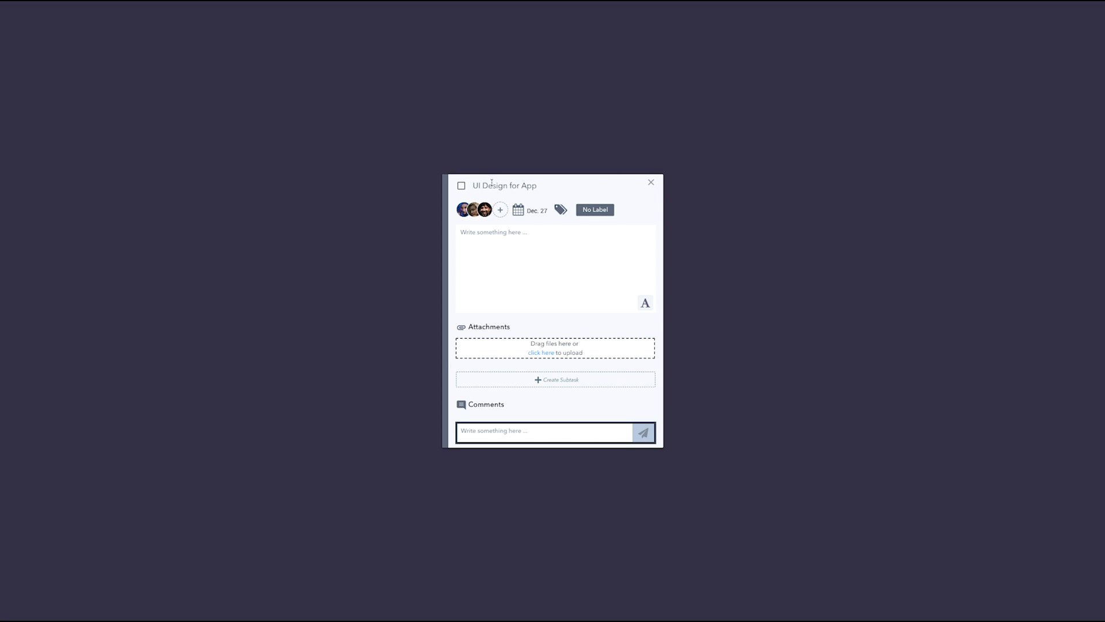
{"action": "left_click", "coordinate": [561, 209]}
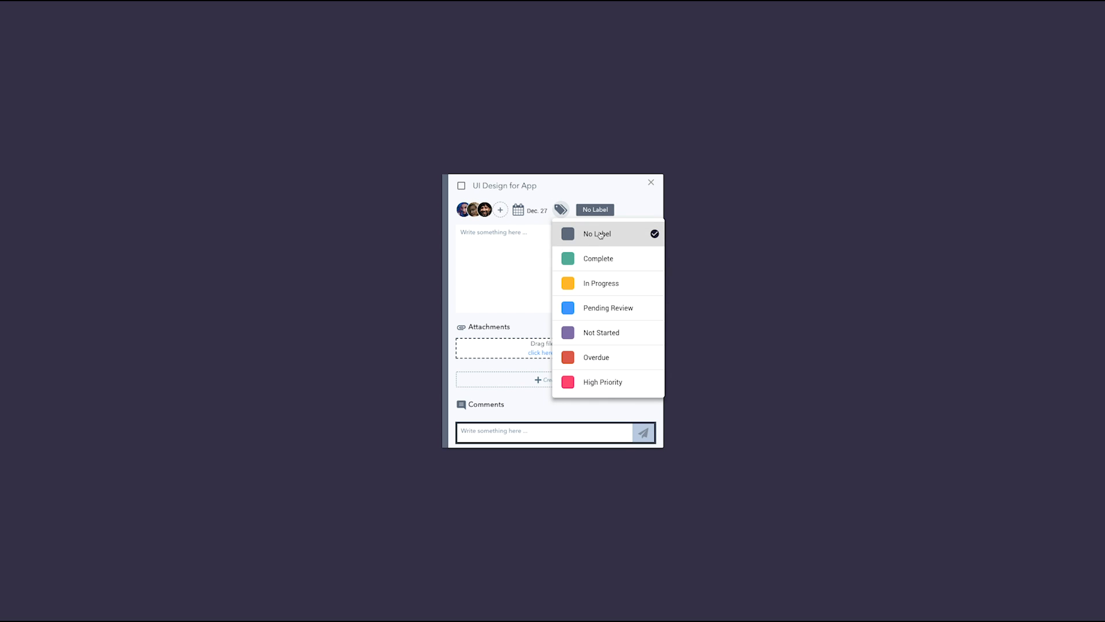
{"action": "left_click", "coordinate": [601, 284]}
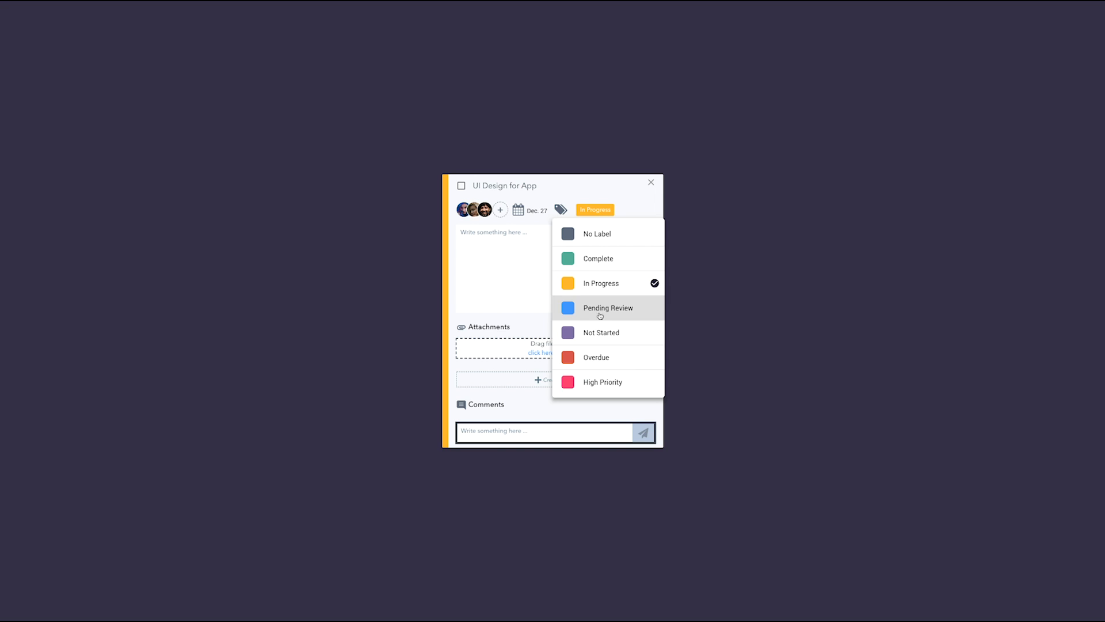
{"action": "left_click", "coordinate": [593, 382]}
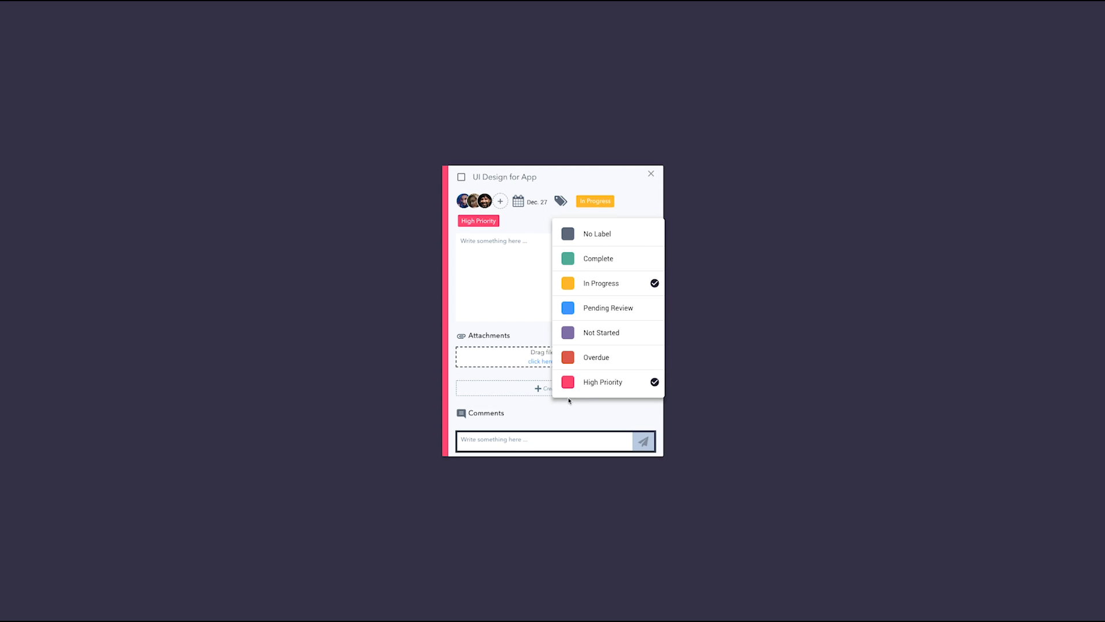
{"action": "left_click", "coordinate": [644, 197]}
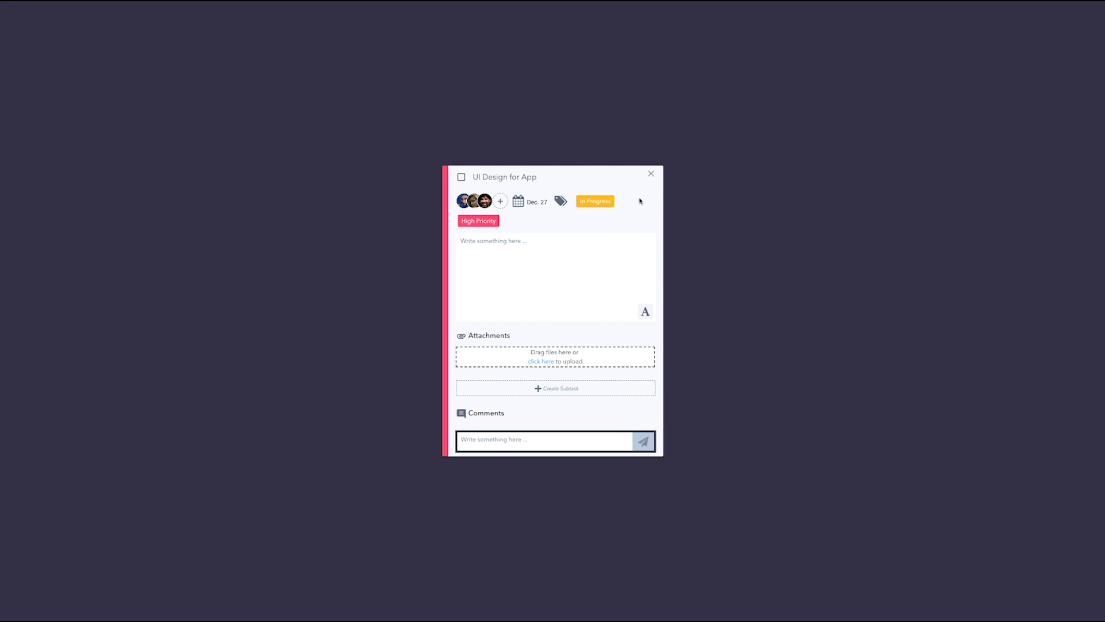
Enter the task description "This needs to be completed by next week.".
{"action": "left_click", "coordinate": [466, 243]}
{"action": "mouse_move", "coordinate": [2, 167]}
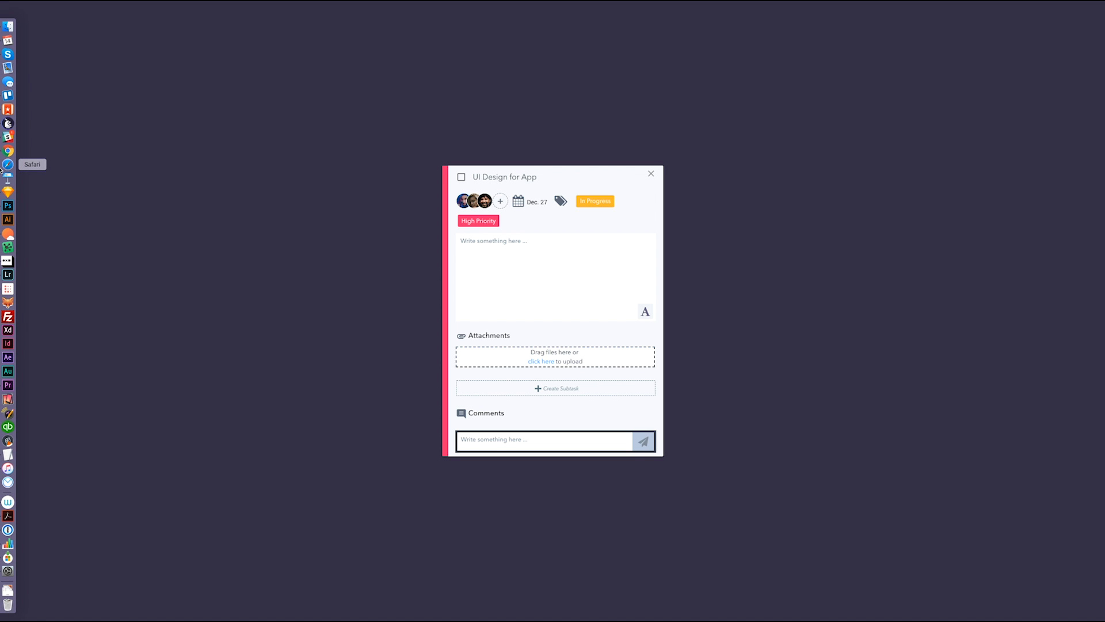
{"action": "type", "text": "This needs to be completed by next week."}
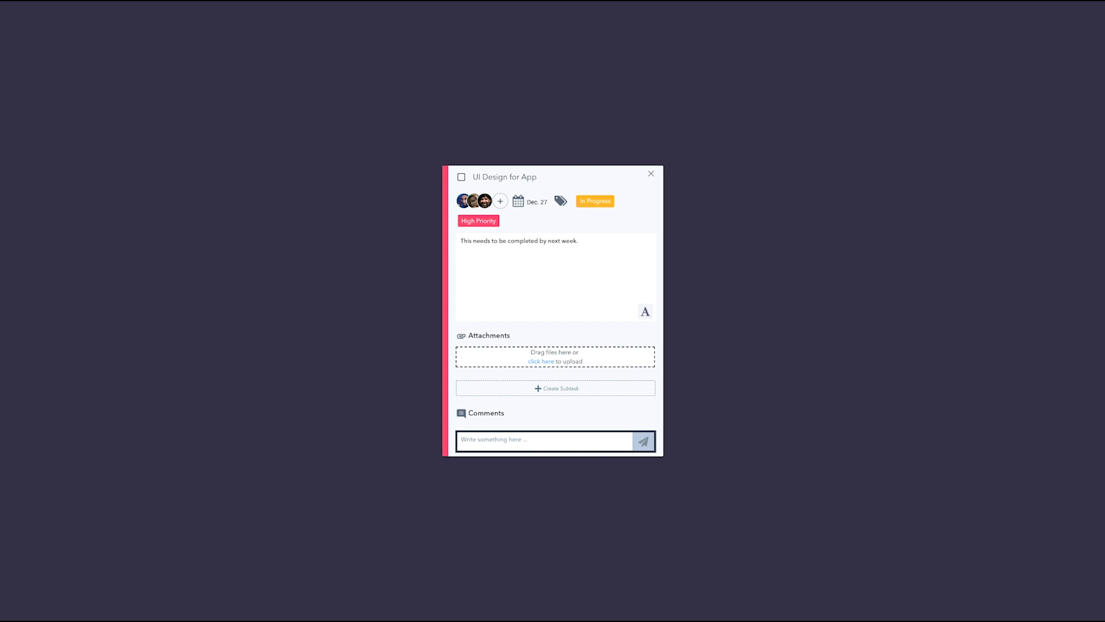
Attach the image files ice.jpg and pankake.jpg to the UI Design for App task.
{"action": "left_click_drag", "start_coordinate": [944, 289], "coordinate": [518, 361]}
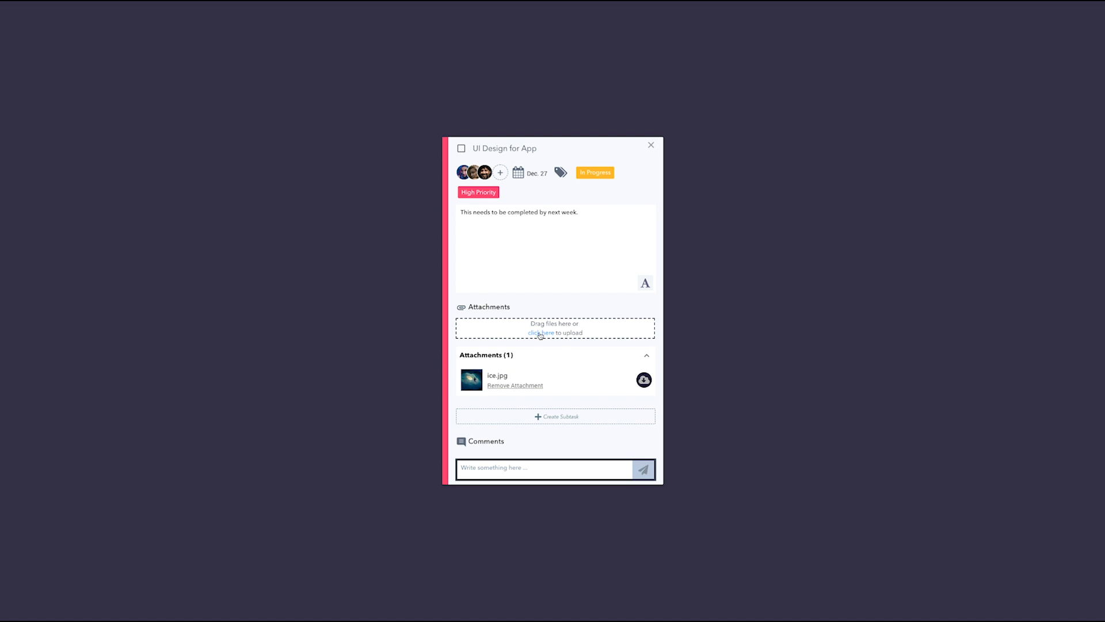
{"action": "left_click", "coordinate": [540, 333]}
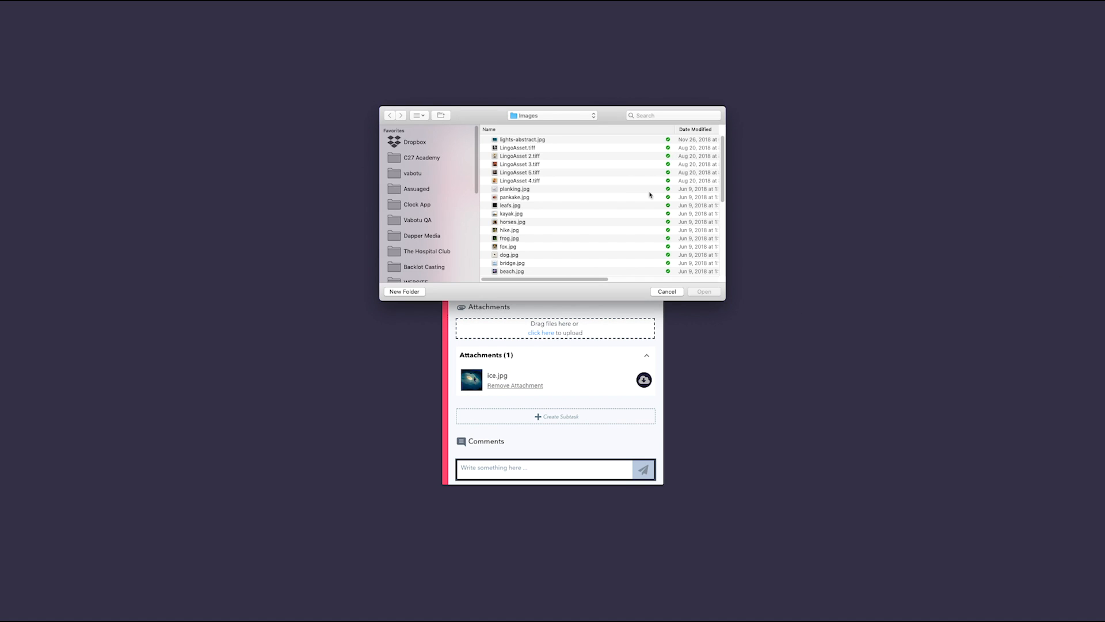
{"action": "left_click", "coordinate": [510, 198]}
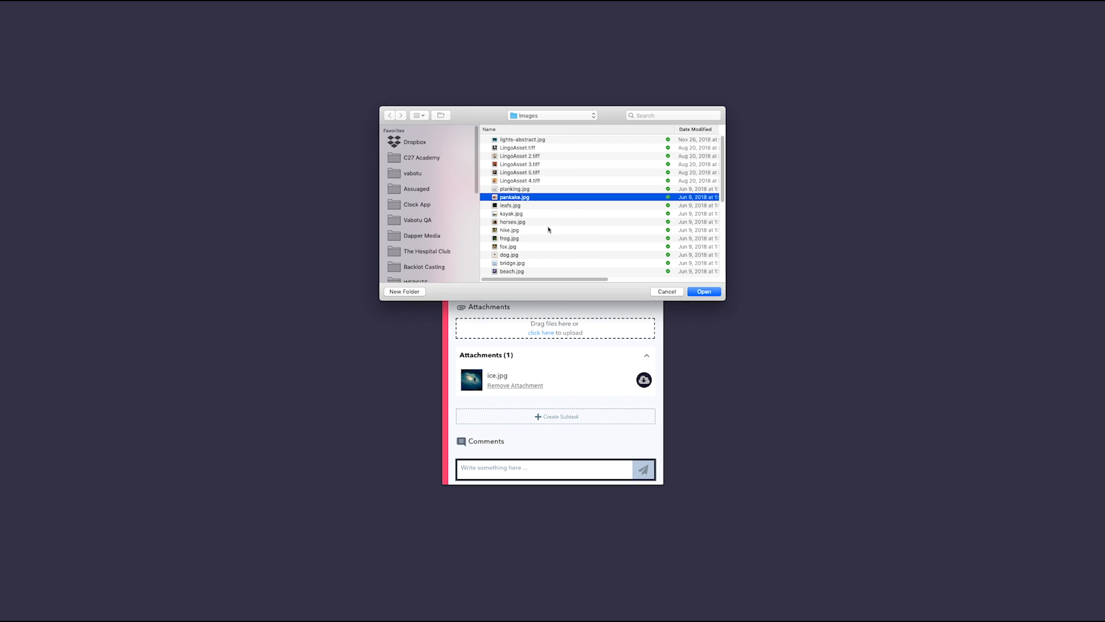
{"action": "left_click", "coordinate": [710, 294]}
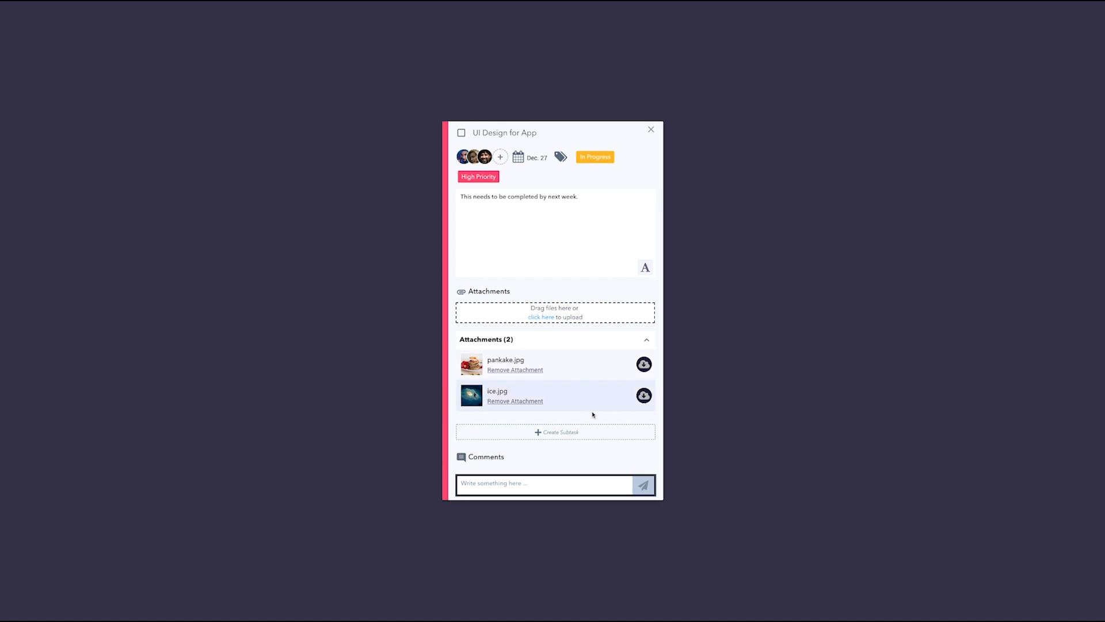
Create the subtasks "1. Work on UX", "2. Work on UI" and "3. Work on Interactive Prototypes" in the task.
{"action": "left_click", "coordinate": [536, 432]}
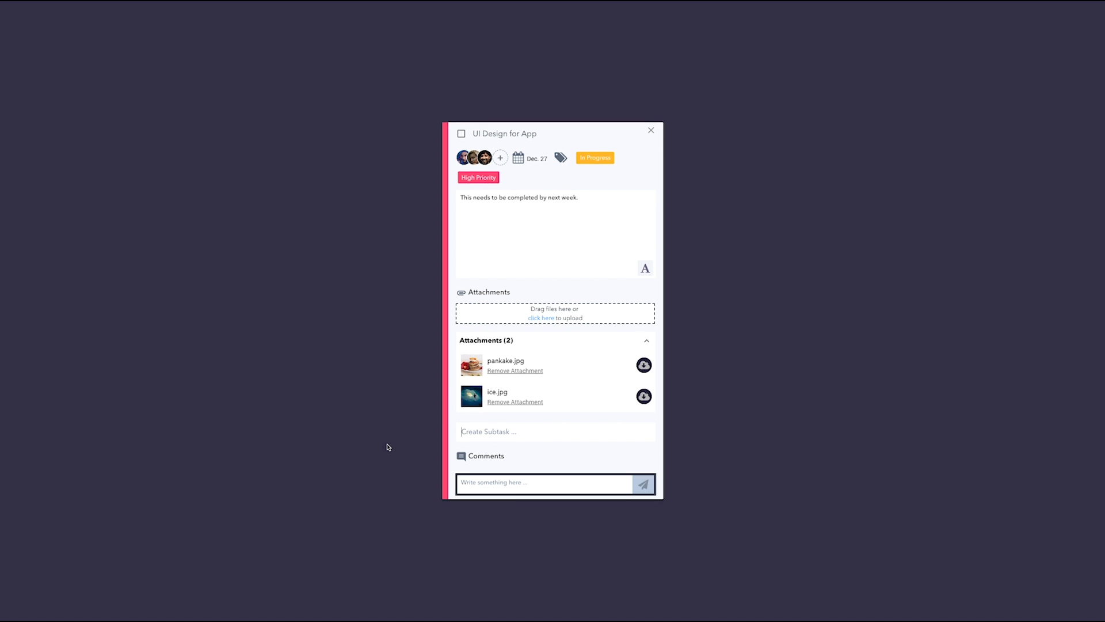
{"action": "type", "text": "1. Work on UX"}
{"action": "key", "text": "Return"}
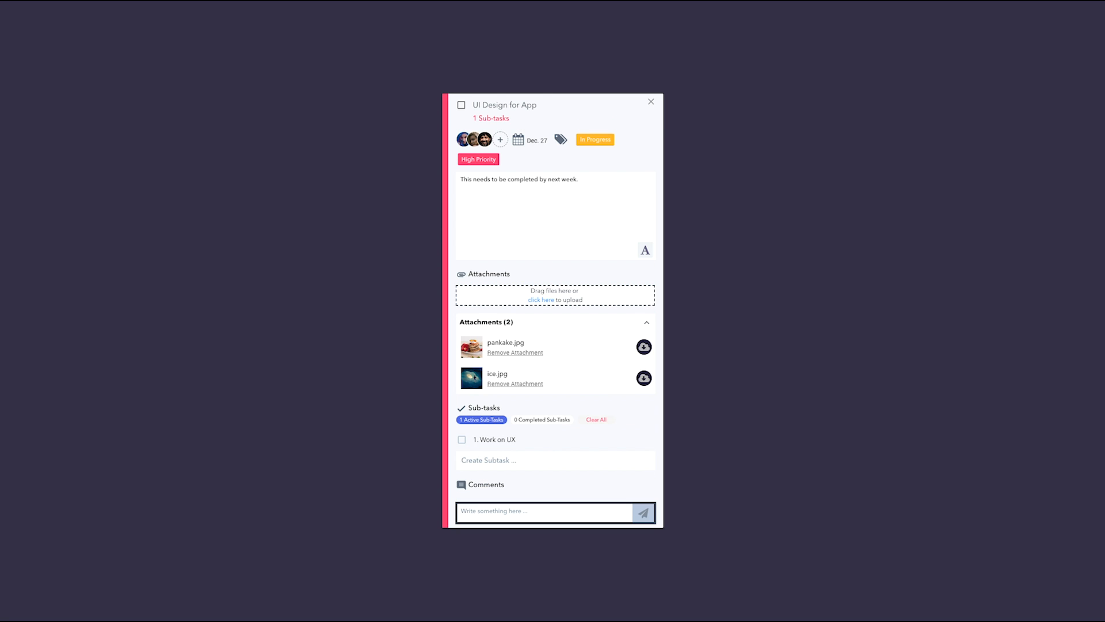
{"action": "type", "text": "2. Work on UI"}
{"action": "key", "text": "Return"}
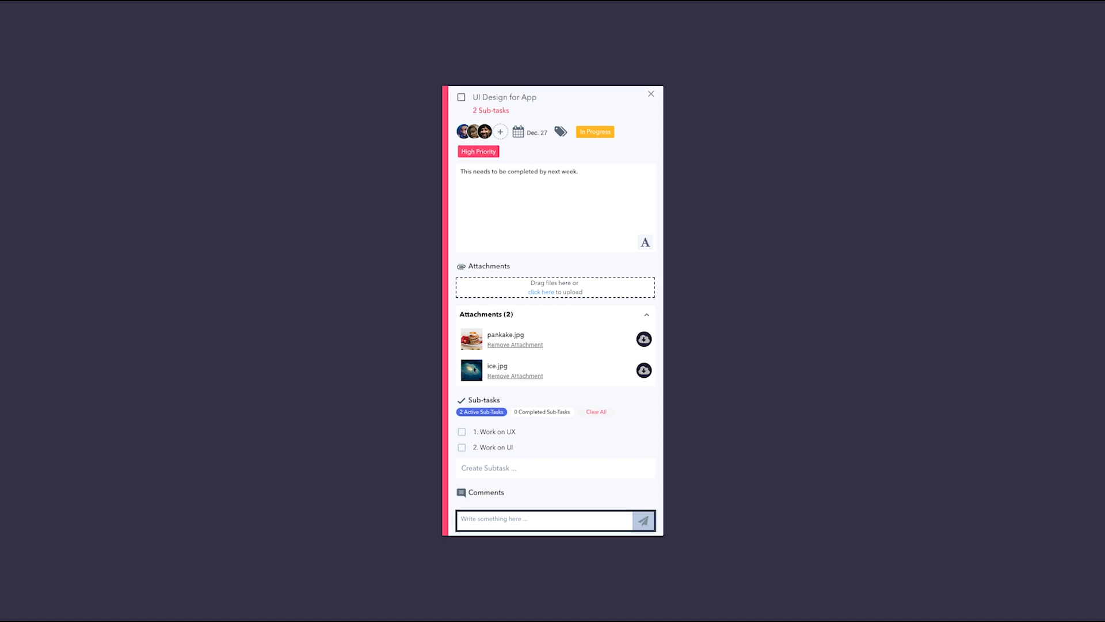
{"action": "type", "text": "3. Work on Interactive Prototypes"}
{"action": "key", "text": "Return"}
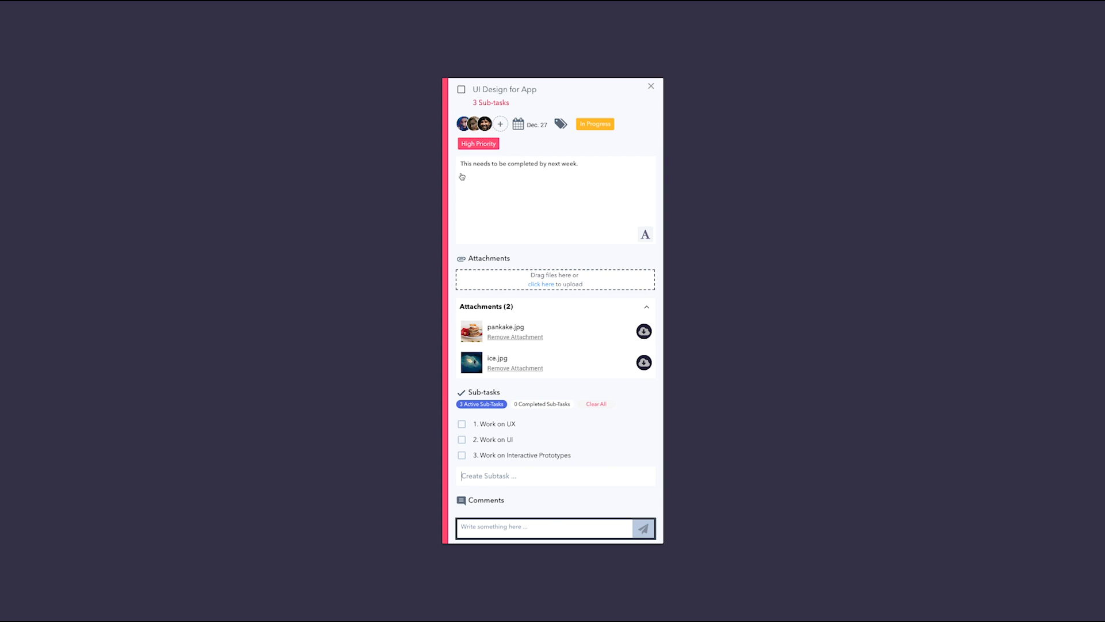
Mark the "1. Work on UX" subtask as completed, then restore it to active from the completed subtasks.
{"action": "mouse_move", "coordinate": [561, 440]}
{"action": "left_click", "coordinate": [658, 497]}
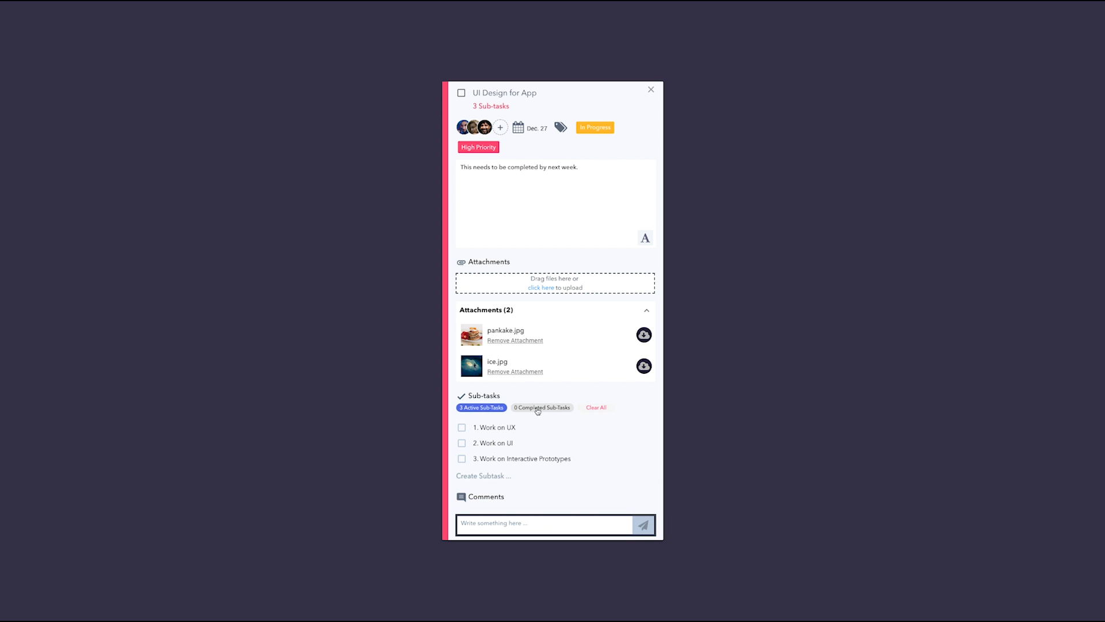
{"action": "left_click", "coordinate": [462, 427]}
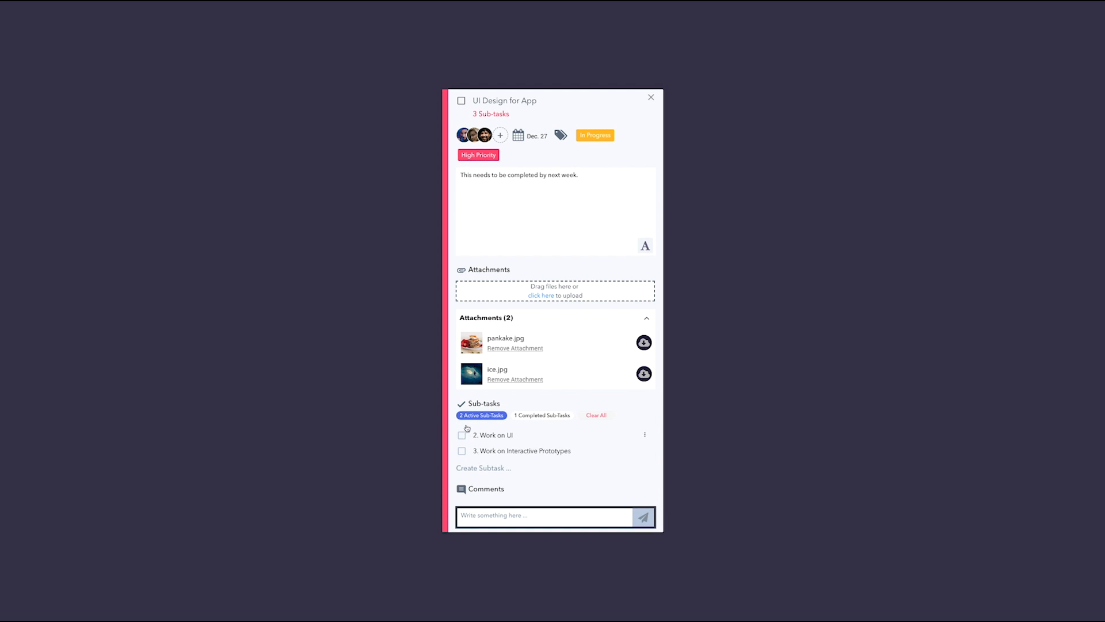
{"action": "left_click", "coordinate": [543, 415]}
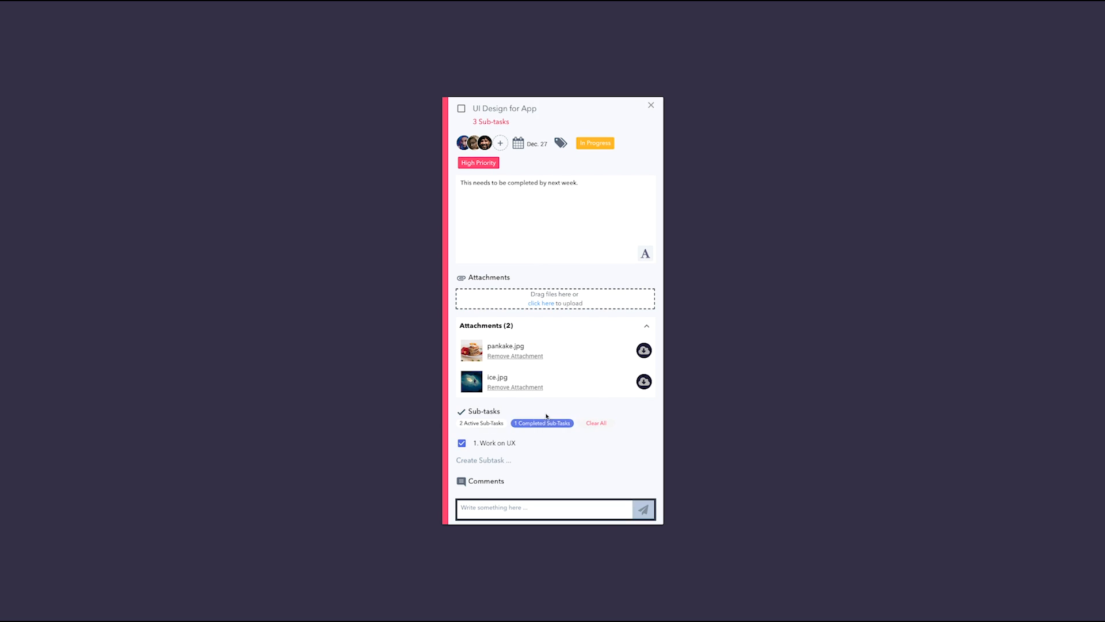
{"action": "left_click", "coordinate": [461, 442]}
{"action": "left_click", "coordinate": [503, 431]}
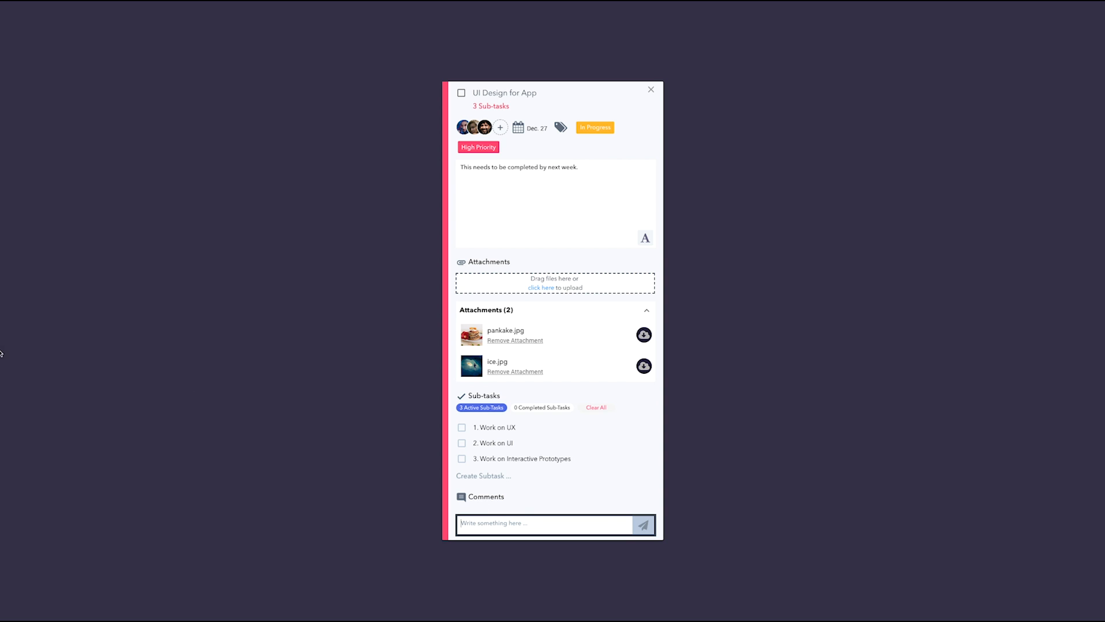
Post a comment on the task mentioning the first suggested member and asking "can you work on the ux?".
{"action": "mouse_move", "coordinate": [1, 356]}
{"action": "type", "text": "@"}
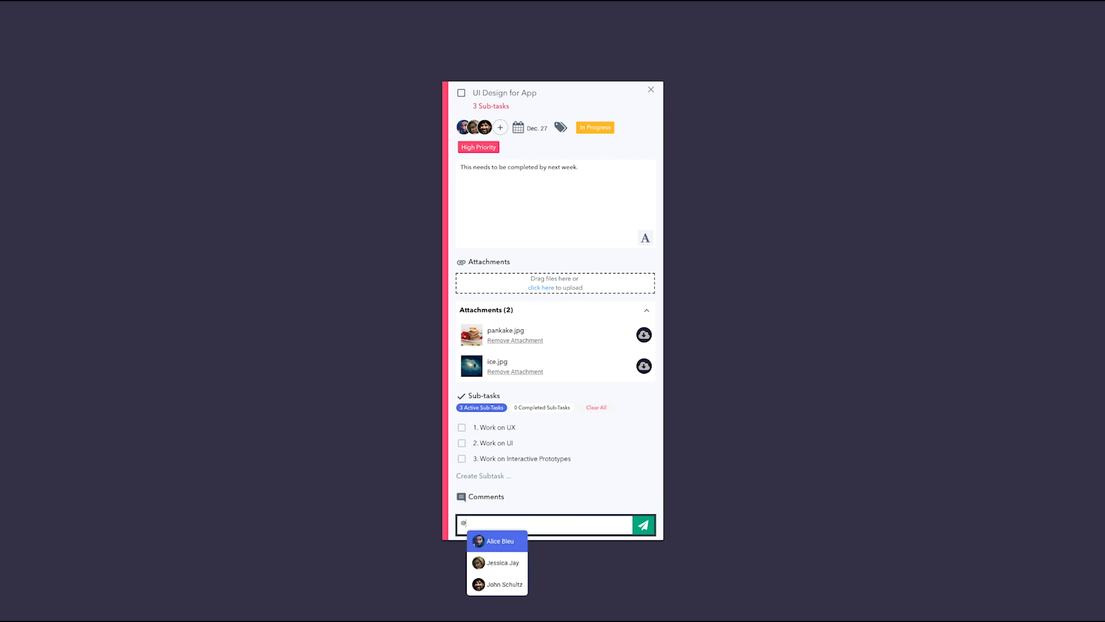
{"action": "type", "text": "alicebee"}
{"action": "mouse_move", "coordinate": [3, 502]}
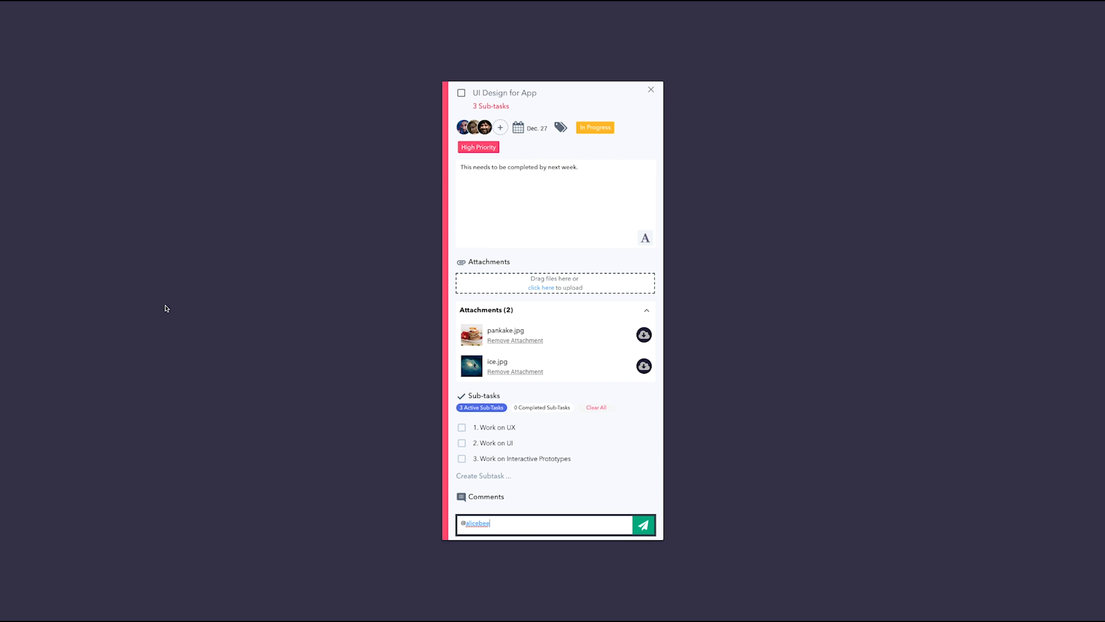
{"action": "type", "text": "can you work on the ux?"}
{"action": "key", "text": "Return"}
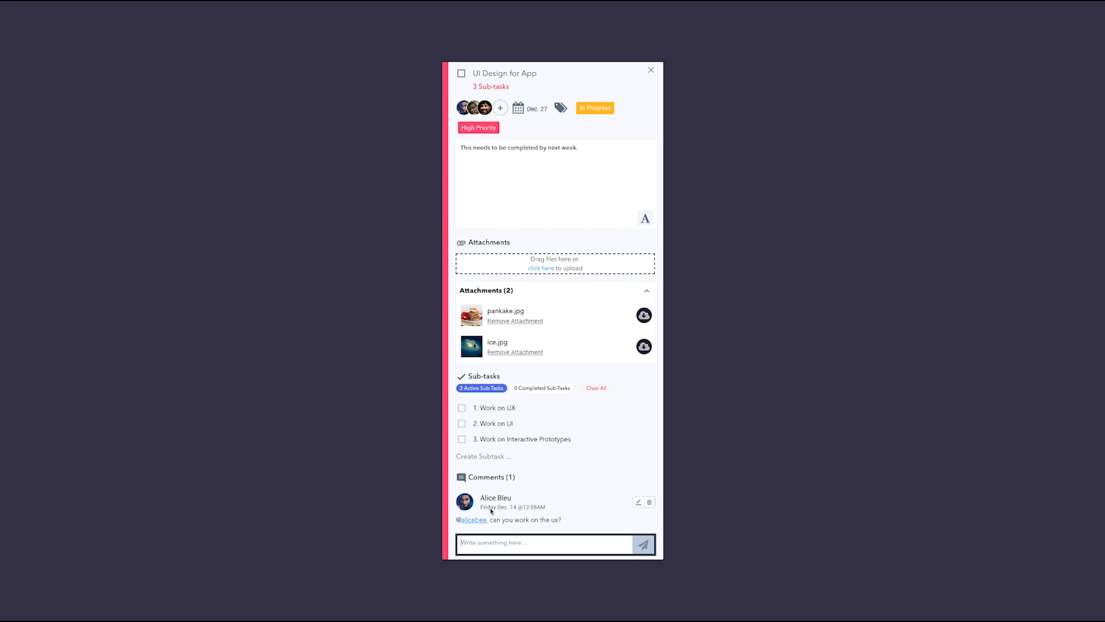
Open the posted comment for editing, resubmit it with the same text, and close the task's details.
{"action": "left_click", "coordinate": [638, 502]}
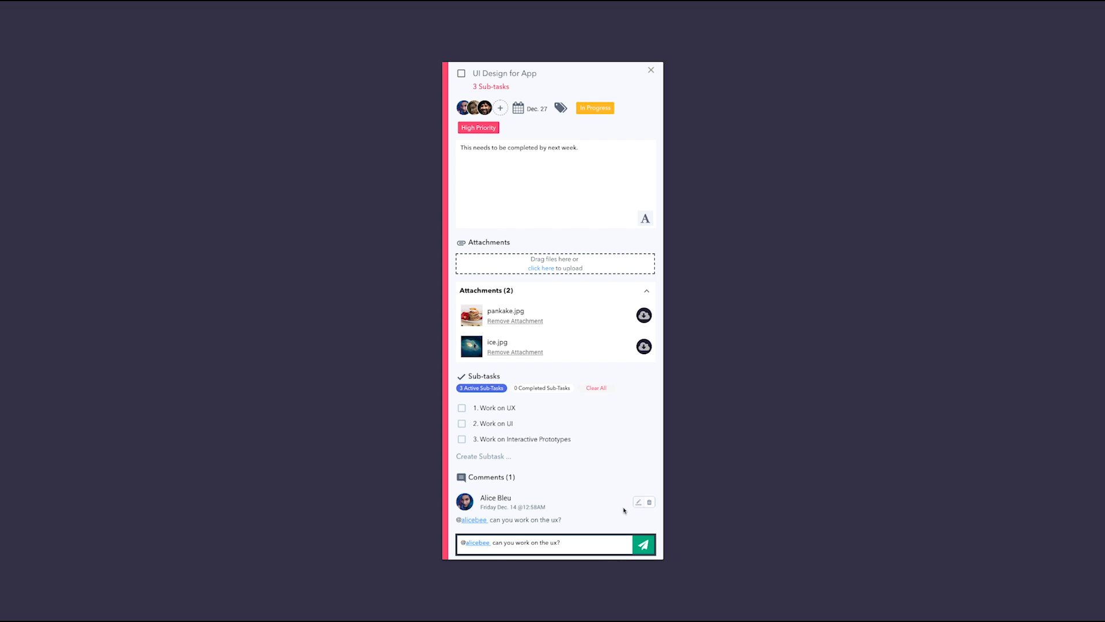
{"action": "left_click", "coordinate": [642, 541]}
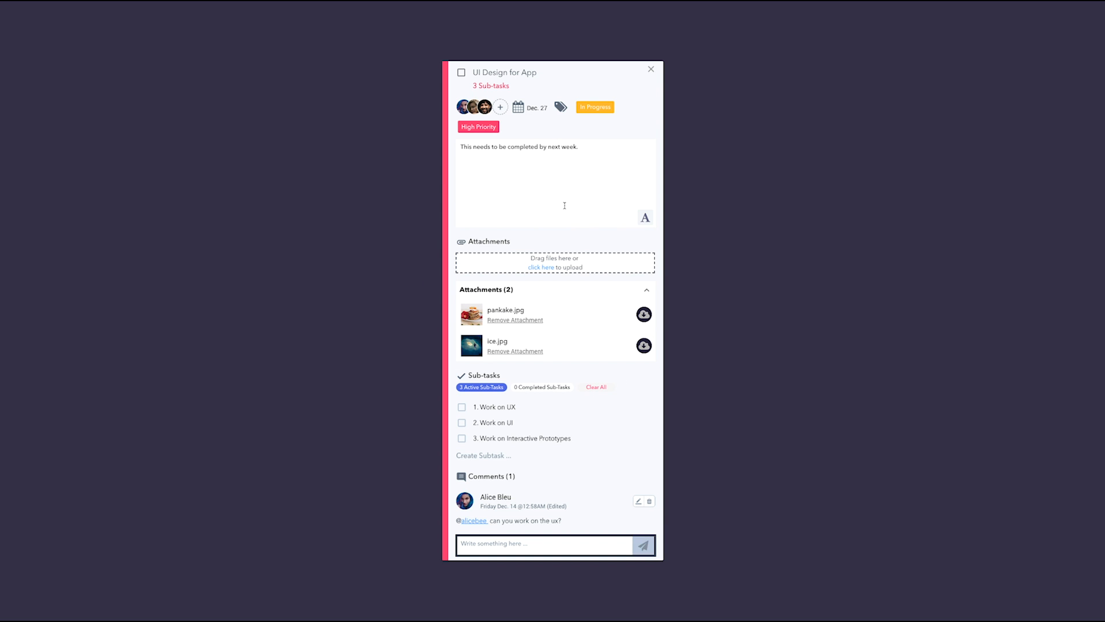
{"action": "left_click", "coordinate": [651, 69]}
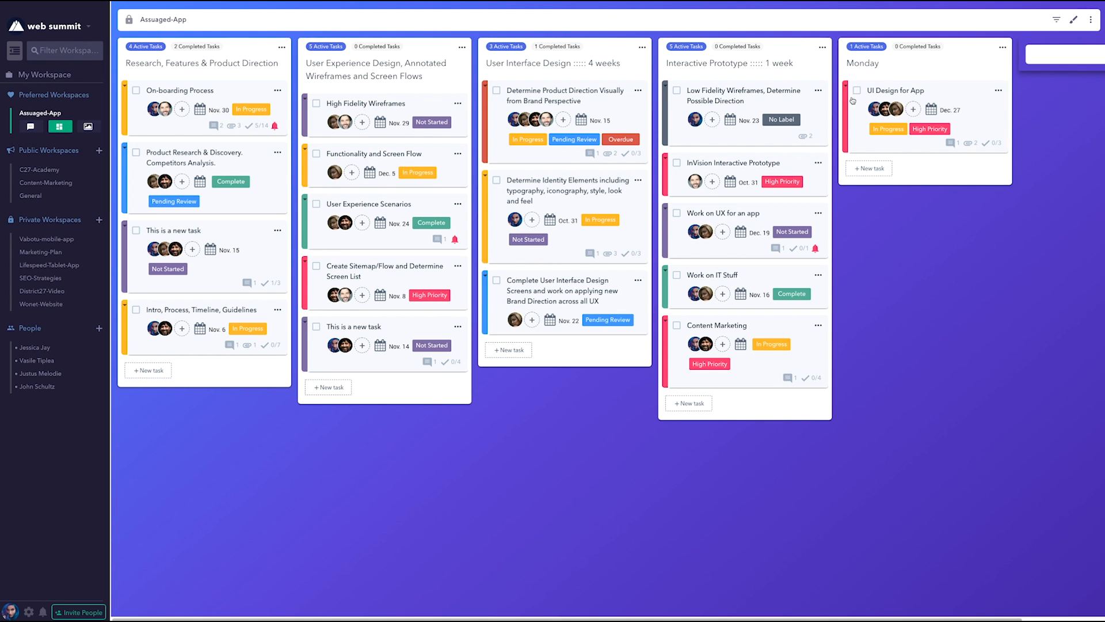
{"action": "mouse_move", "coordinate": [845, 107]}
{"action": "left_mouse_down"}
{"action": "mouse_move", "coordinate": [666, 126]}
{"action": "mouse_move", "coordinate": [671, 116]}
{"action": "mouse_move", "coordinate": [838, 86]}
{"action": "mouse_move", "coordinate": [866, 87]}
{"action": "mouse_move", "coordinate": [864, 98]}
{"action": "left_mouse_up"}
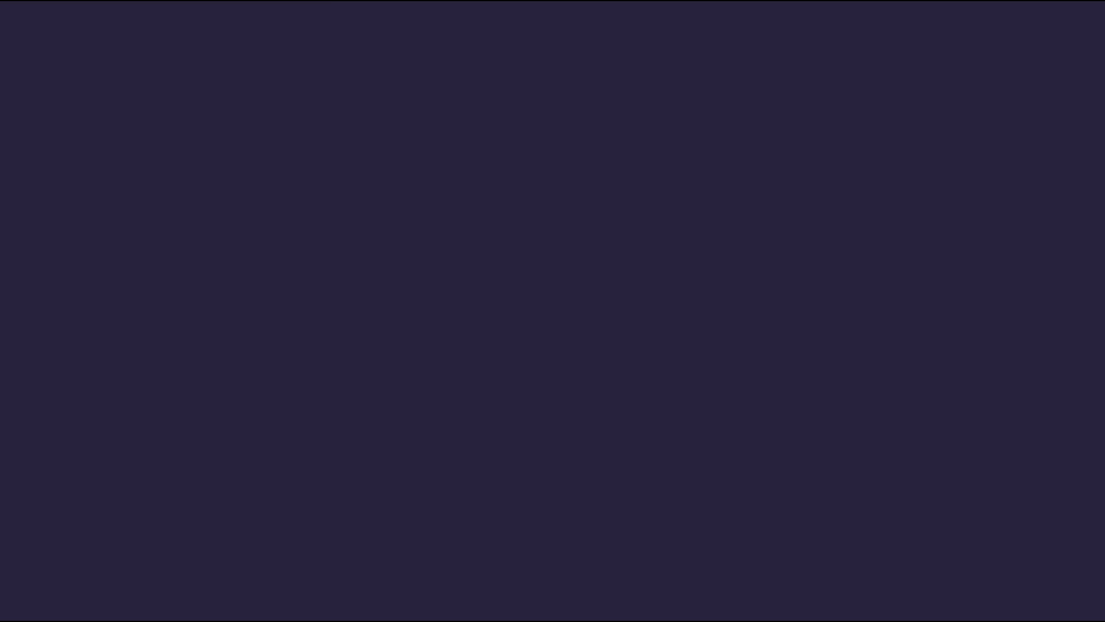